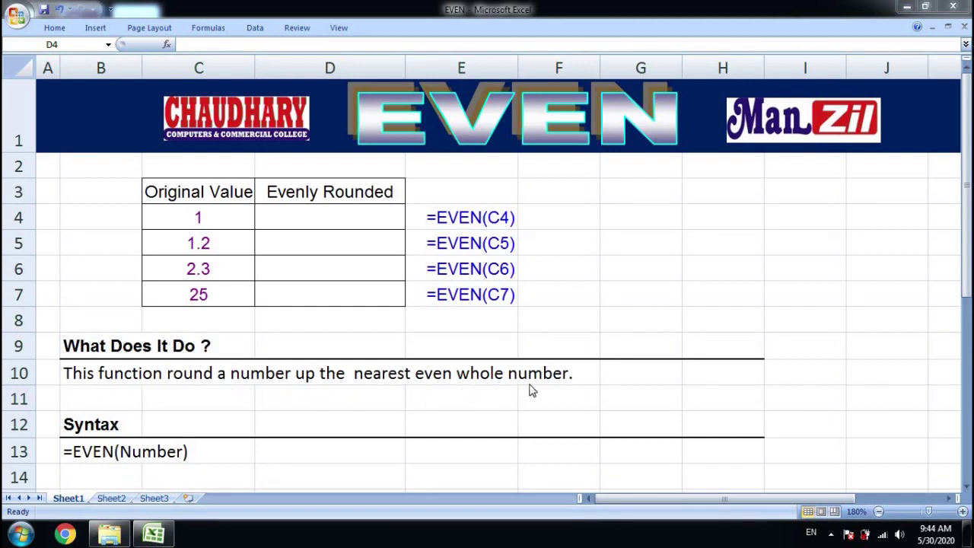
Step: Enter =EVEN(C4) in D4 so the original value 1 rounds up to 2
{"action": "scroll", "coordinate": [195, 398], "scroll_direction": "down", "scroll_amount": 1}
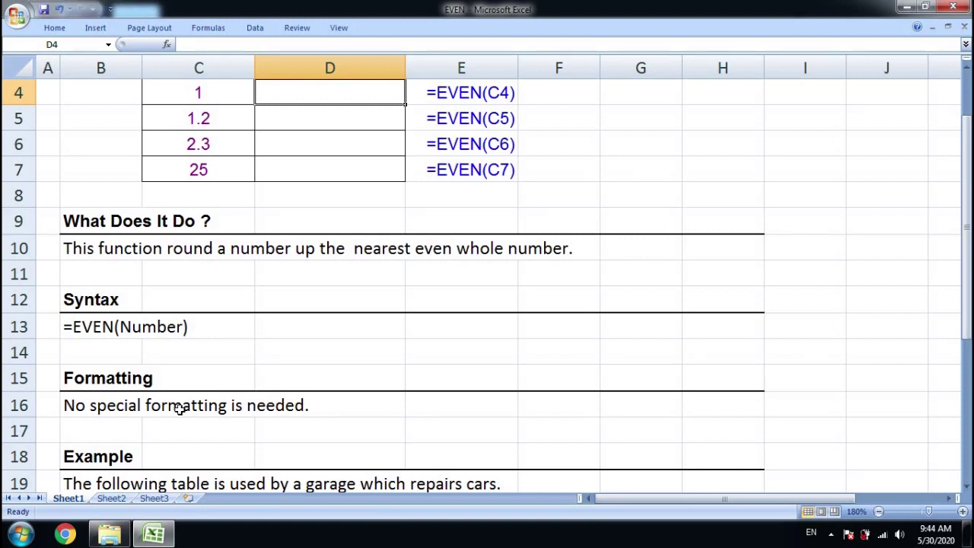
{"action": "scroll", "coordinate": [180, 409], "scroll_direction": "up", "scroll_amount": 1}
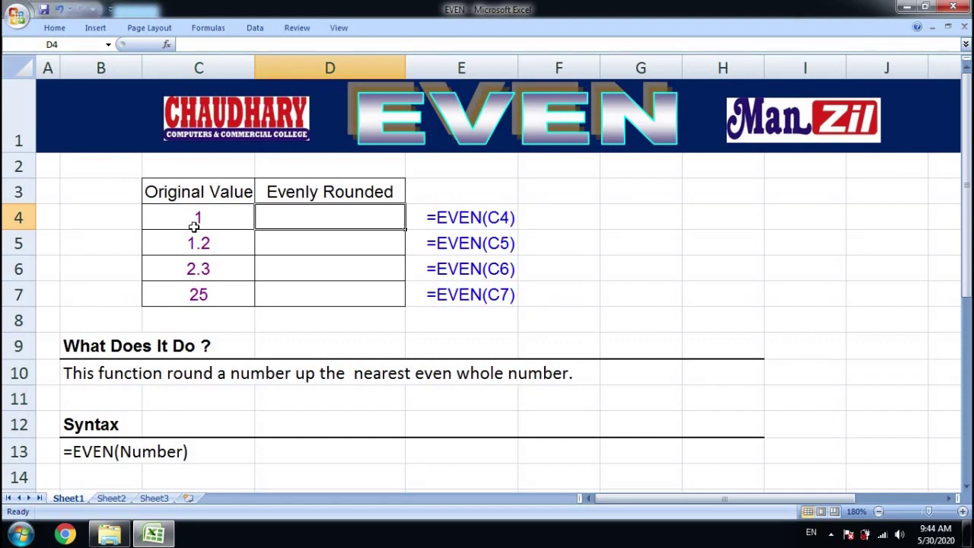
{"action": "type", "text": "=e"}
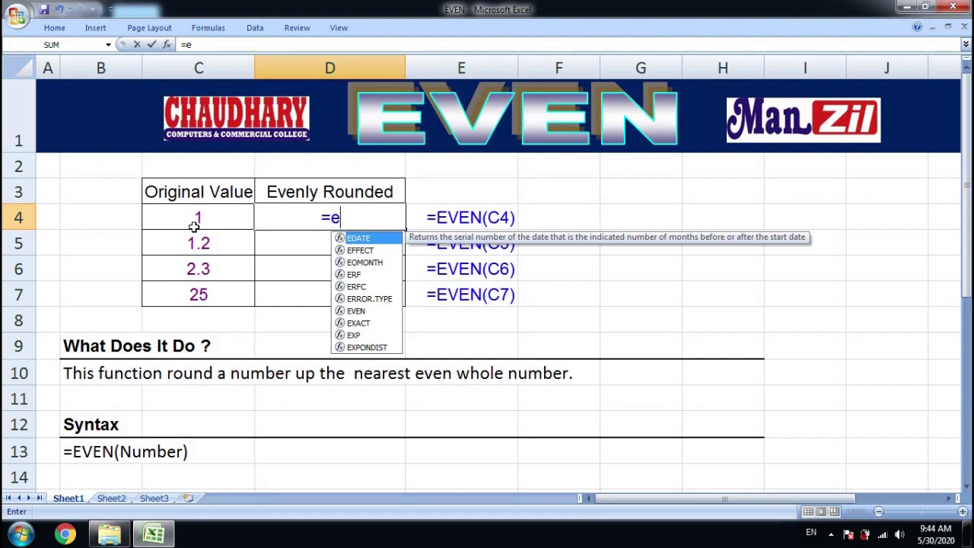
{"action": "type", "text": "ven"}
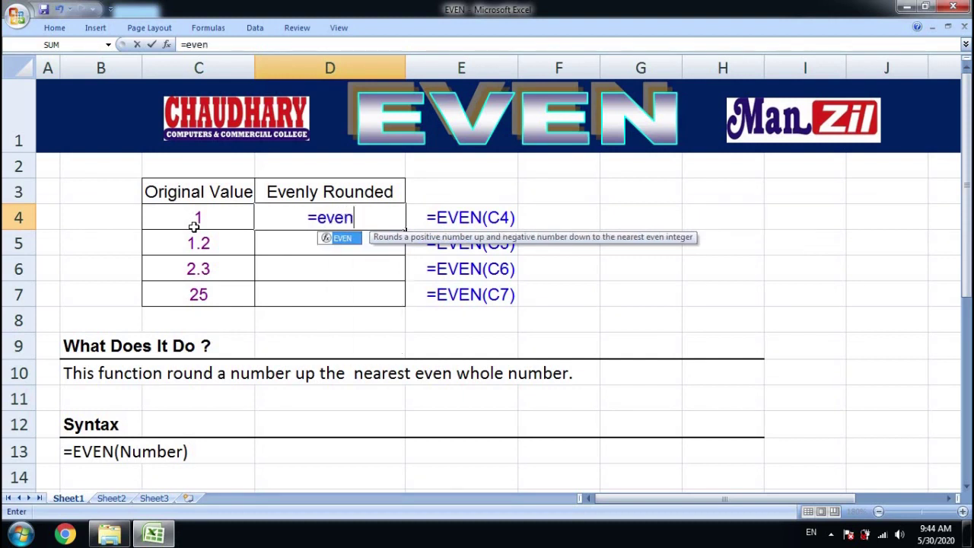
{"action": "type", "text": "("}
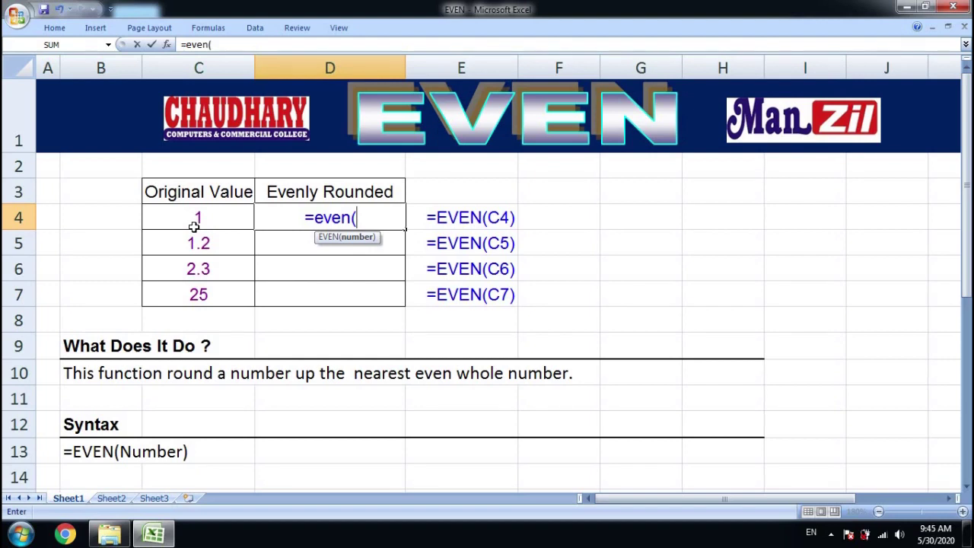
{"action": "left_click", "coordinate": [189, 218]}
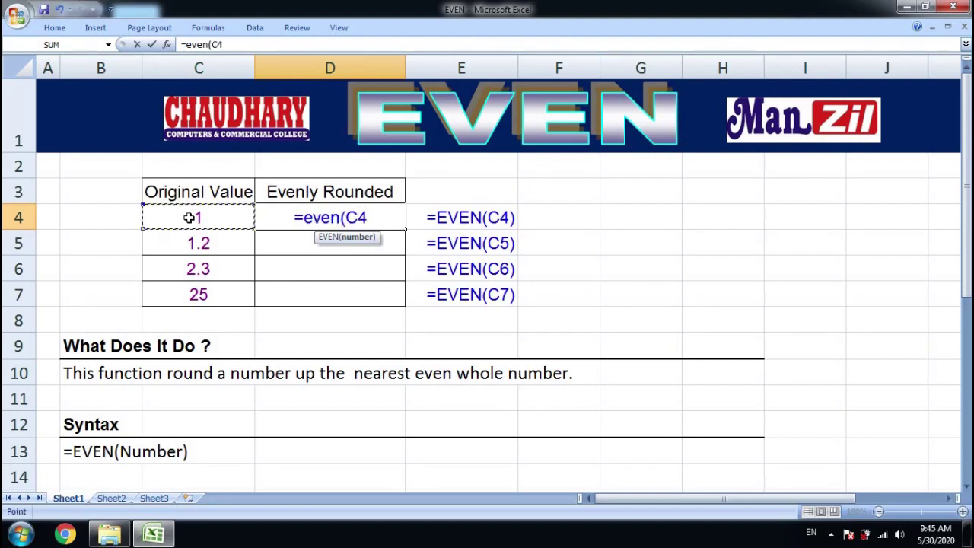
{"action": "type", "text": ")"}
{"action": "key", "text": "Return"}
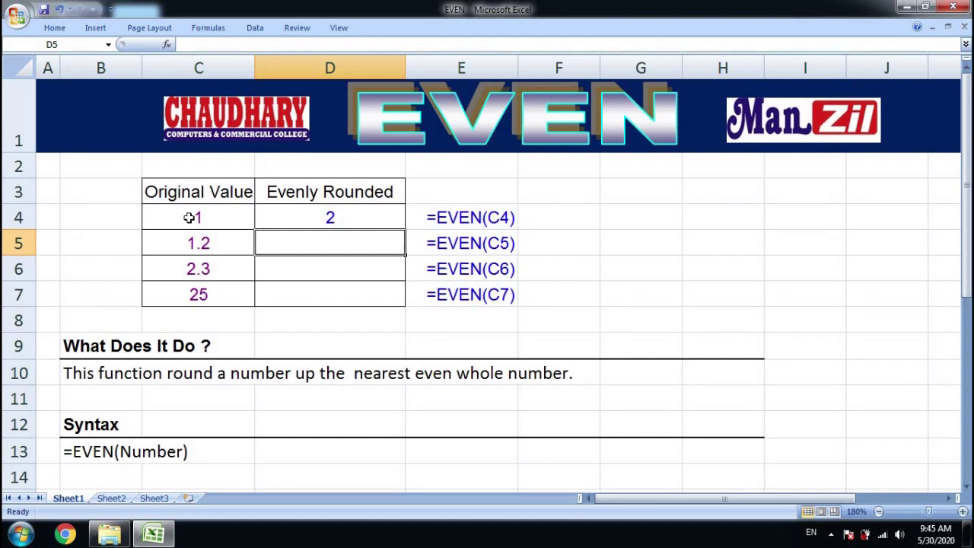
Step: Enter =EVEN(C5) in D5 and fill the formula down to D7, giving 2, 2, 4, 26
{"action": "type", "text": "=even"}
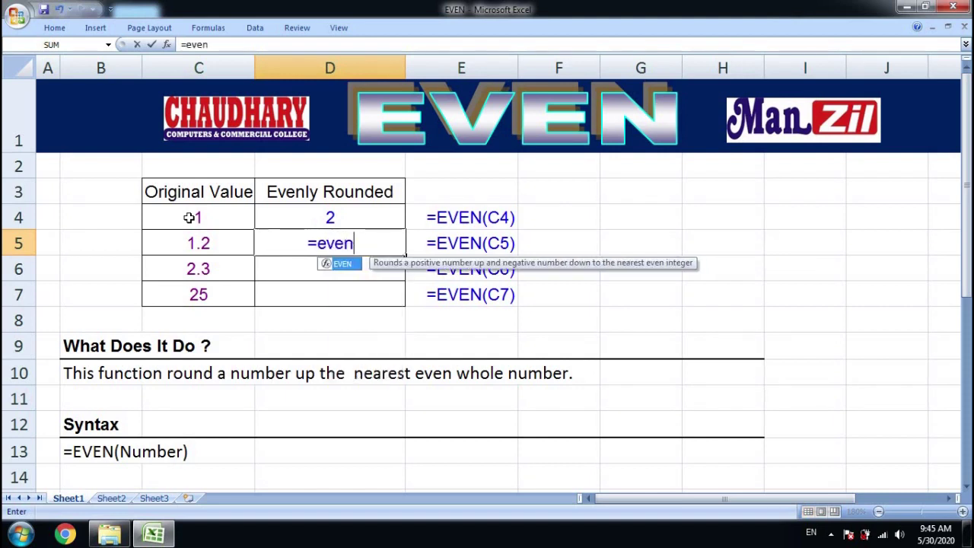
{"action": "type", "text": "("}
{"action": "key", "text": "Left"}
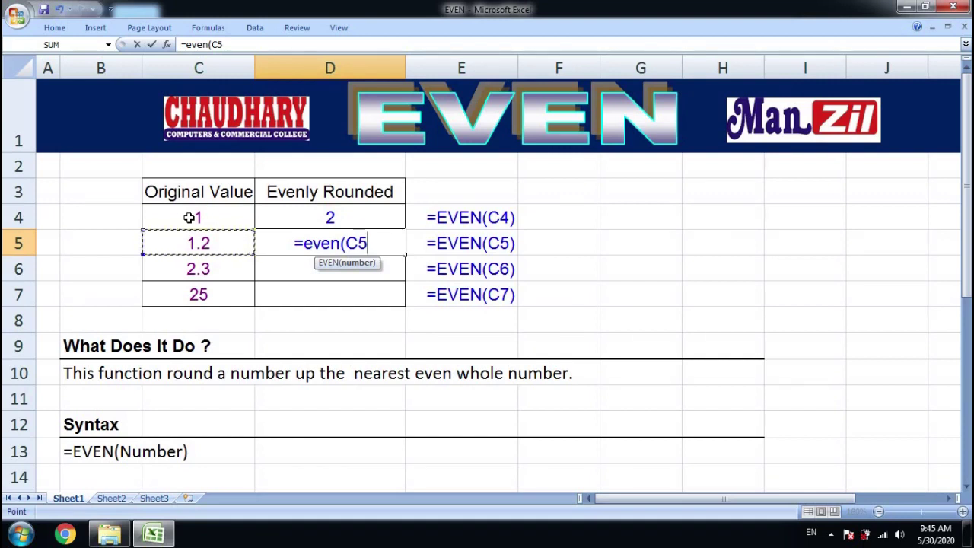
{"action": "type", "text": ")"}
{"action": "key", "text": "Return"}
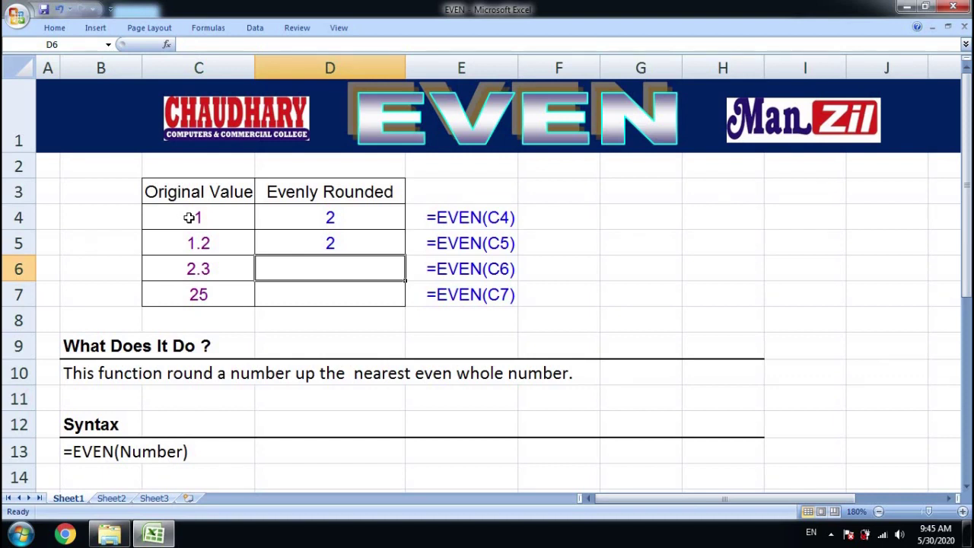
{"action": "mouse_move", "coordinate": [300, 219]}
{"action": "left_mouse_down"}
{"action": "mouse_move", "coordinate": [373, 253]}
{"action": "mouse_move", "coordinate": [400, 304]}
{"action": "left_mouse_up"}
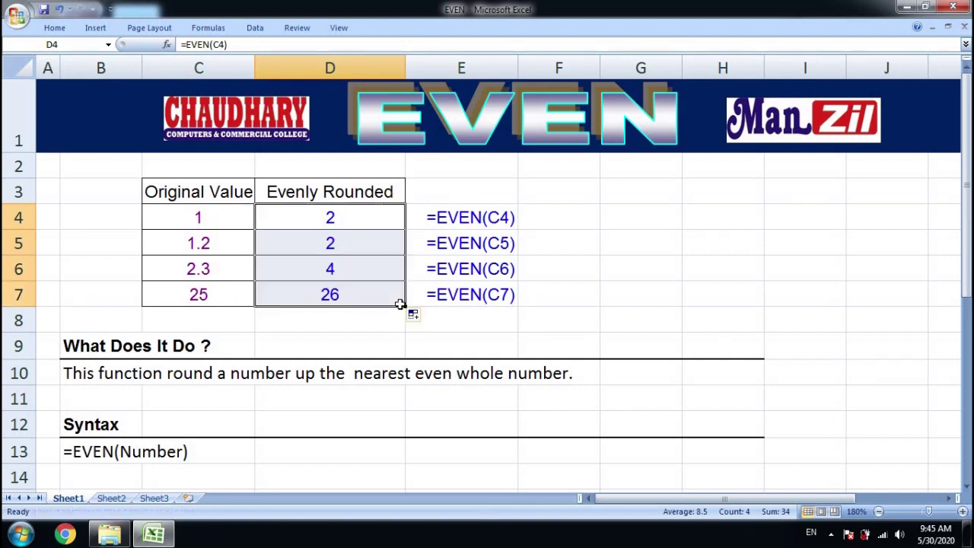
{"action": "left_click", "coordinate": [359, 343]}
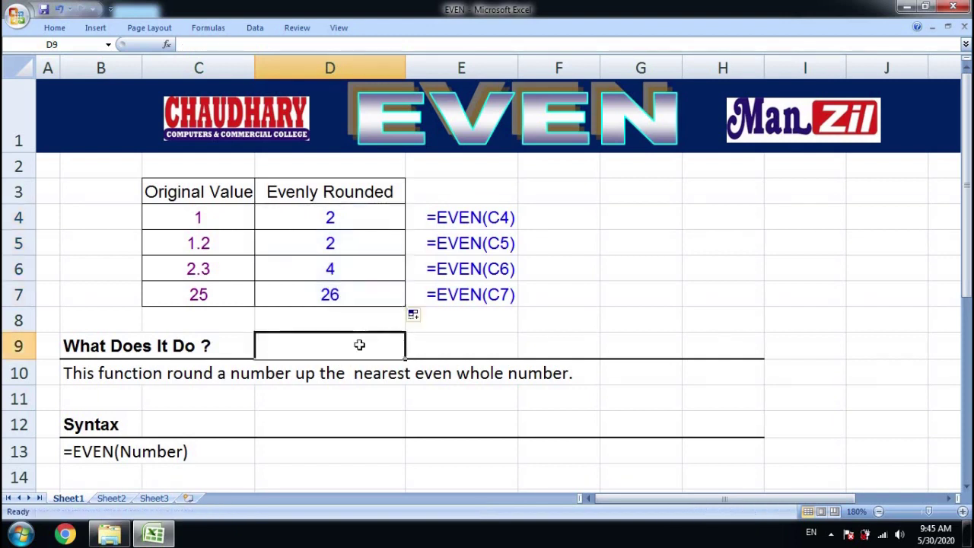
Step: Scroll down past the Formatting and Example text to the garage example's Table 1
{"action": "scroll", "coordinate": [359, 345], "scroll_direction": "down", "scroll_amount": 1}
{"action": "scroll", "coordinate": [359, 346], "scroll_direction": "down", "scroll_amount": 2}
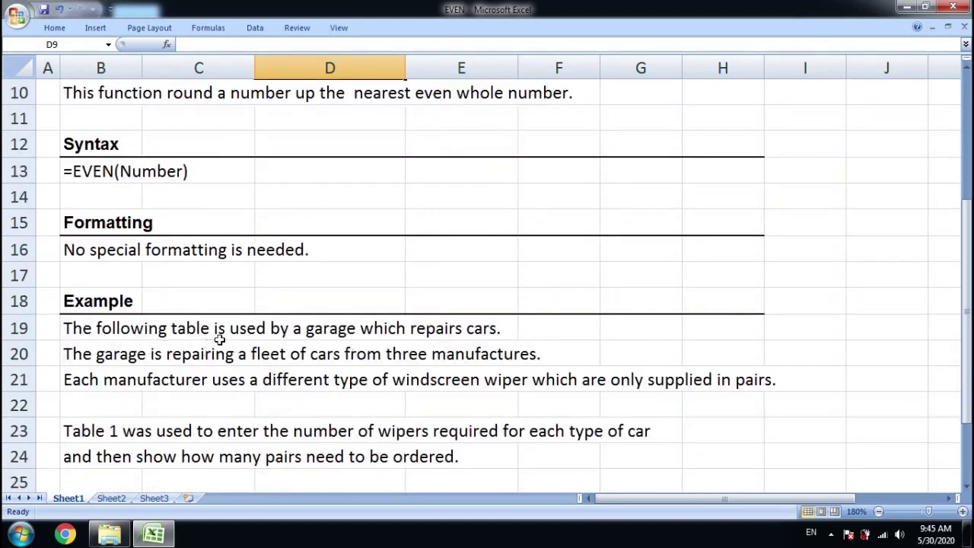
{"action": "scroll", "coordinate": [382, 353], "scroll_direction": "down", "scroll_amount": 1}
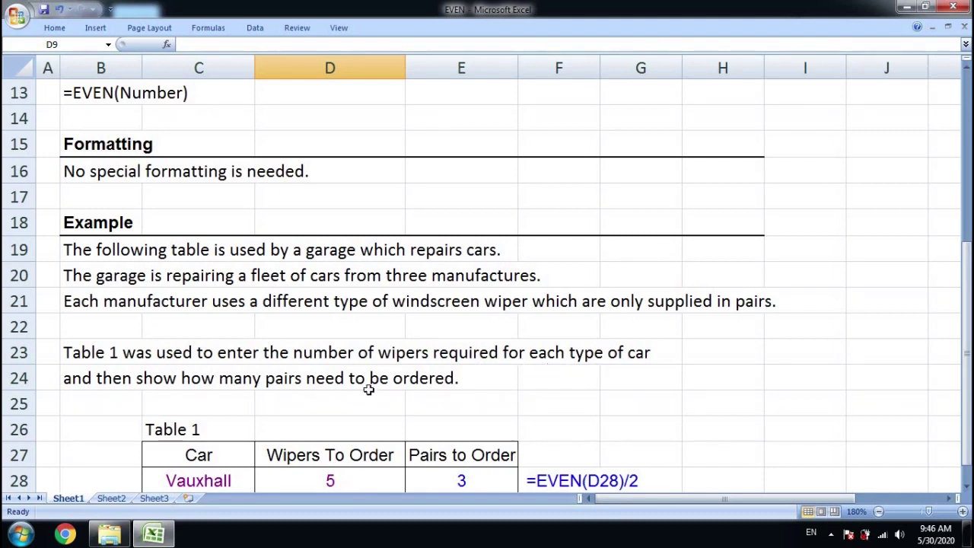
{"action": "scroll", "coordinate": [439, 396], "scroll_direction": "down", "scroll_amount": 2}
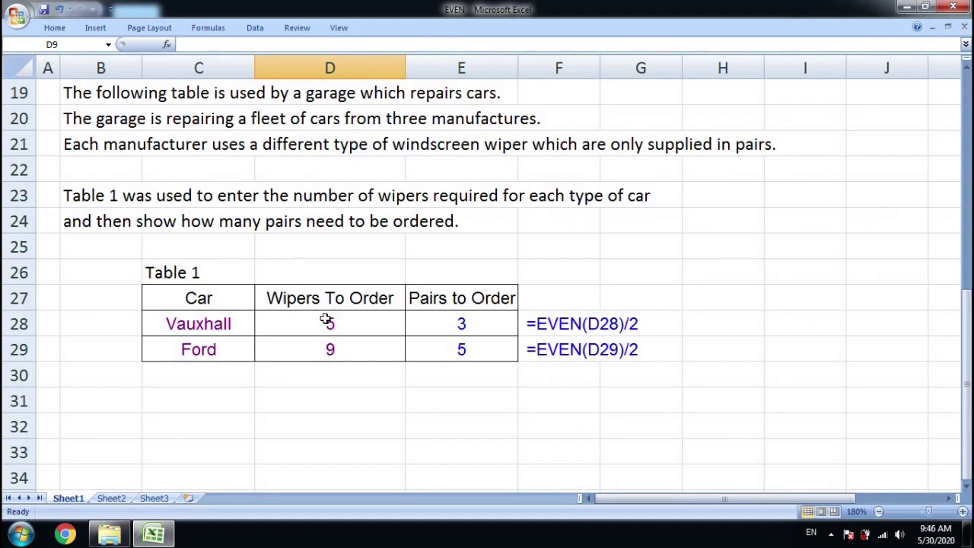
Step: Enter =EVEN(D28)/2 in E28 so Vauxhall's 5 wipers become 3 pairs to order
{"action": "left_click", "coordinate": [486, 325]}
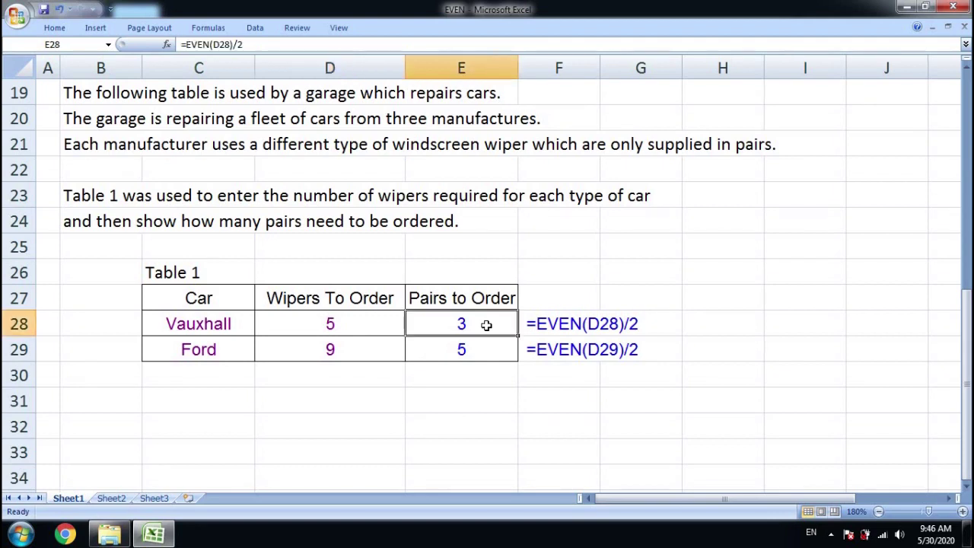
{"action": "type", "text": "=even"}
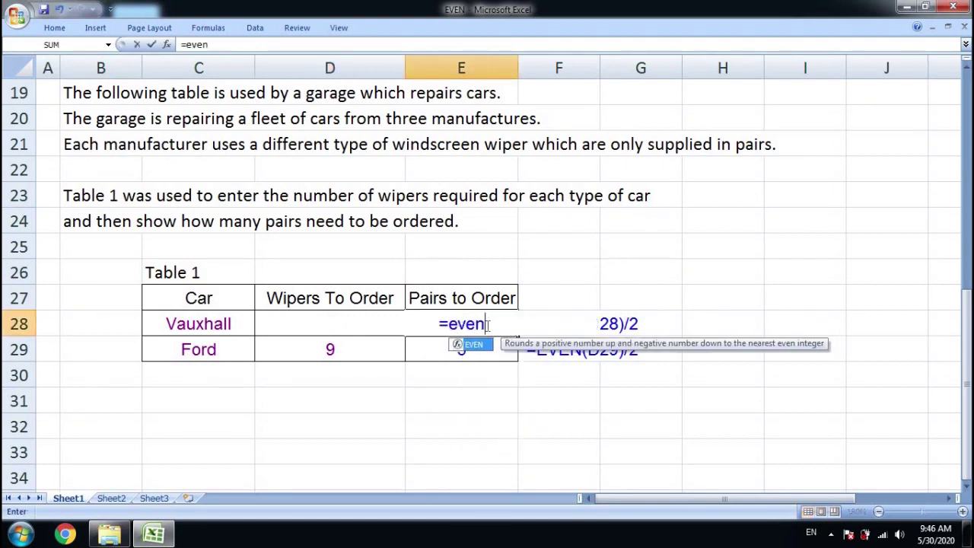
{"action": "type", "text": "("}
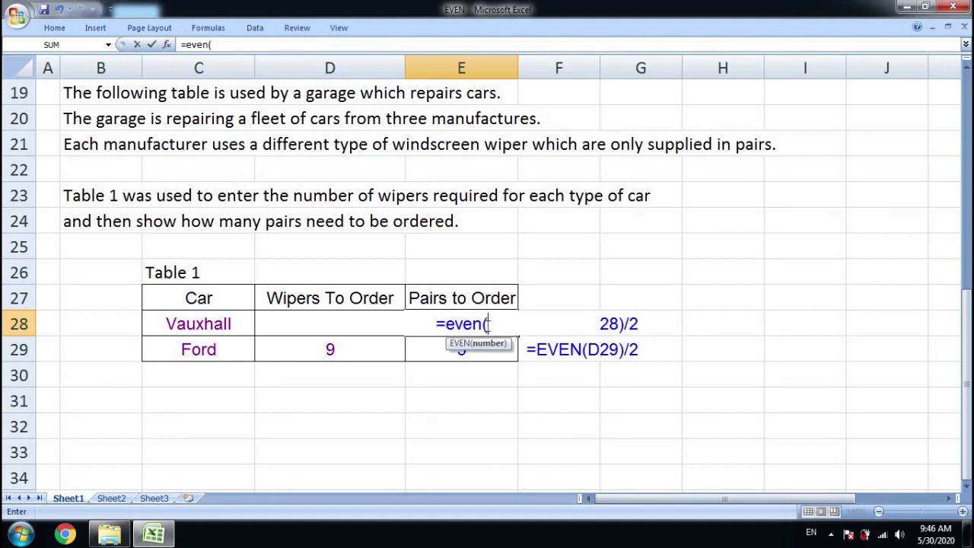
{"action": "key", "text": "Left"}
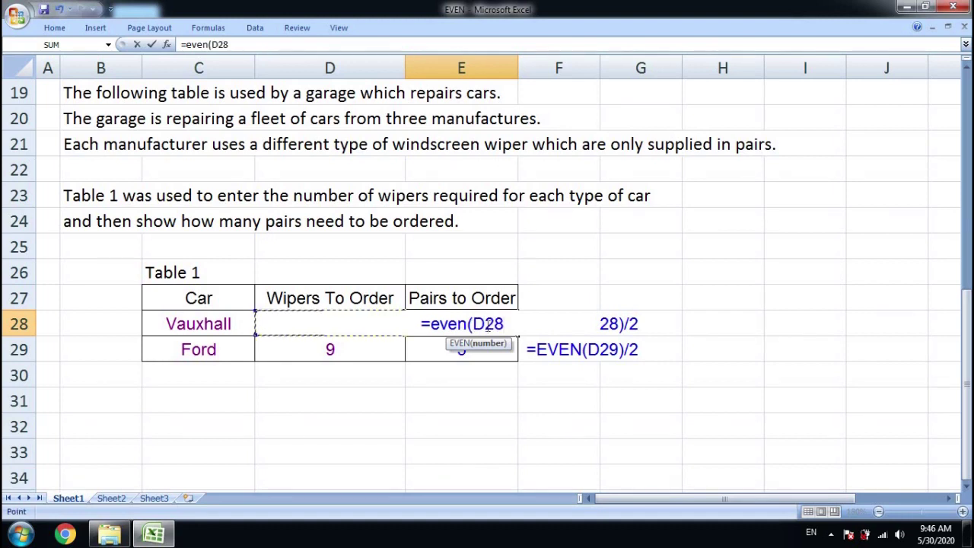
{"action": "type", "text": ")"}
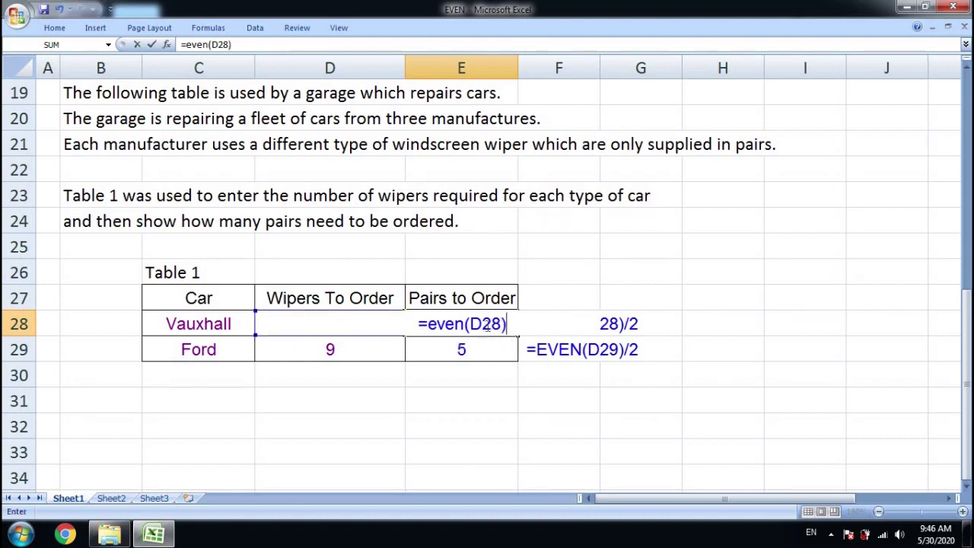
{"action": "type", "text": "/2"}
{"action": "key", "text": "Return"}
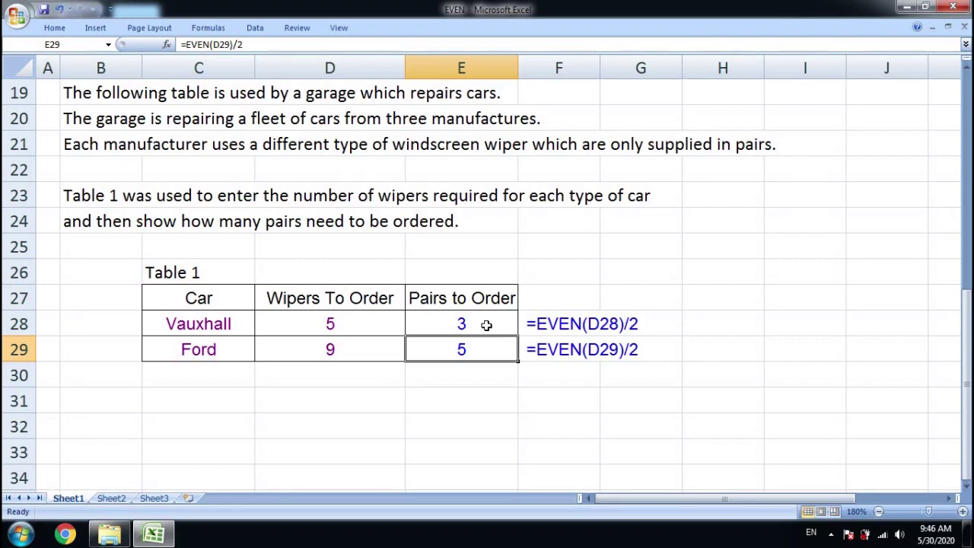
Step: Enter =EVEN(D29)/2 in E29 for Ford's 5 pairs, then return to the sheet's top
{"action": "type", "text": "="}
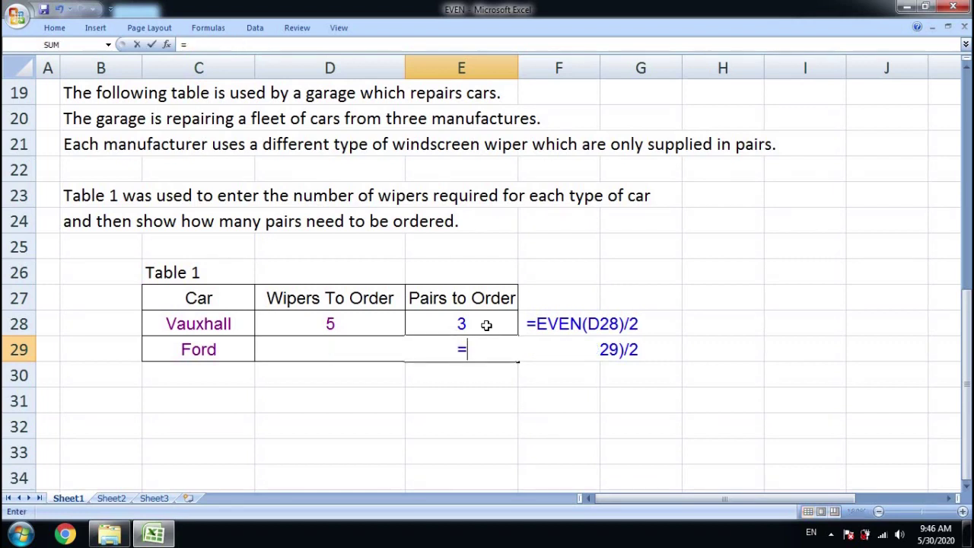
{"action": "type", "text": "even("}
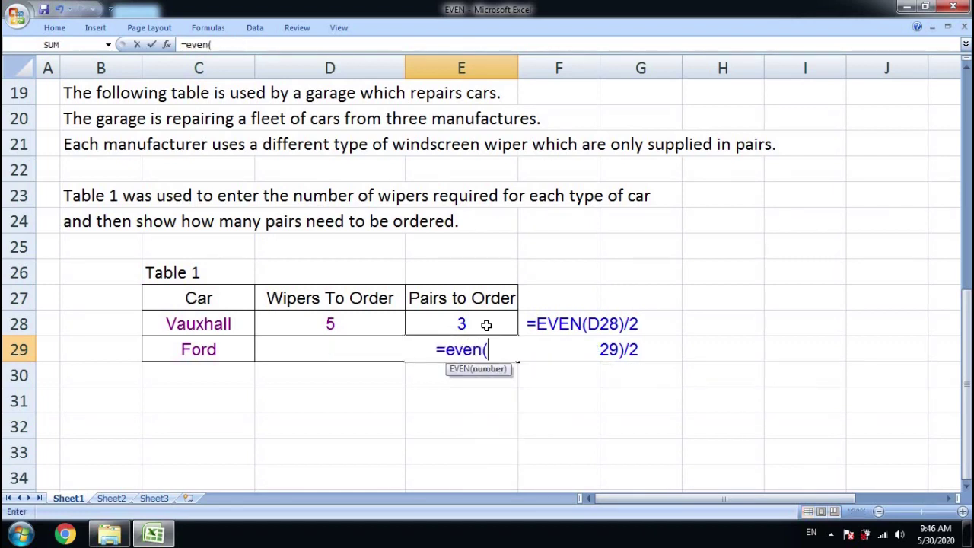
{"action": "key", "text": "Left"}
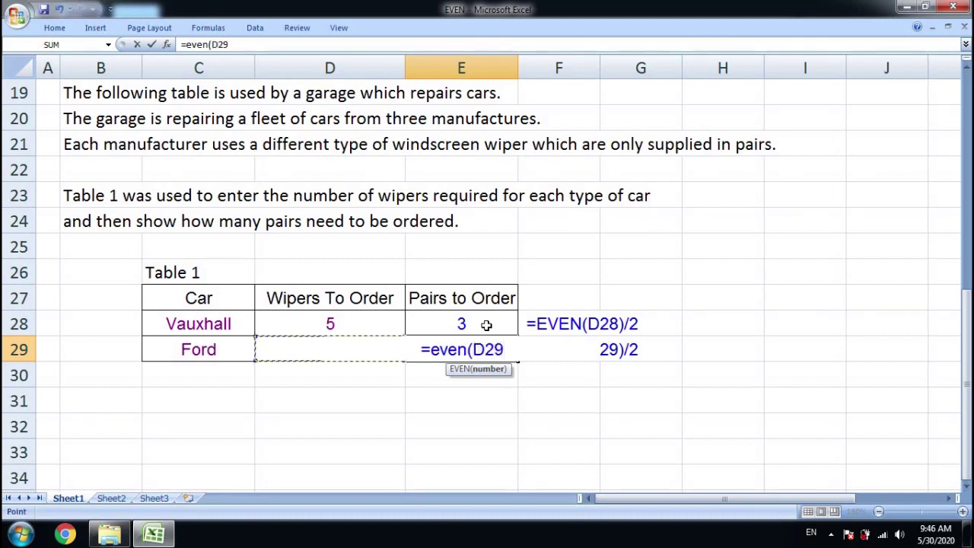
{"action": "type", "text": ")"}
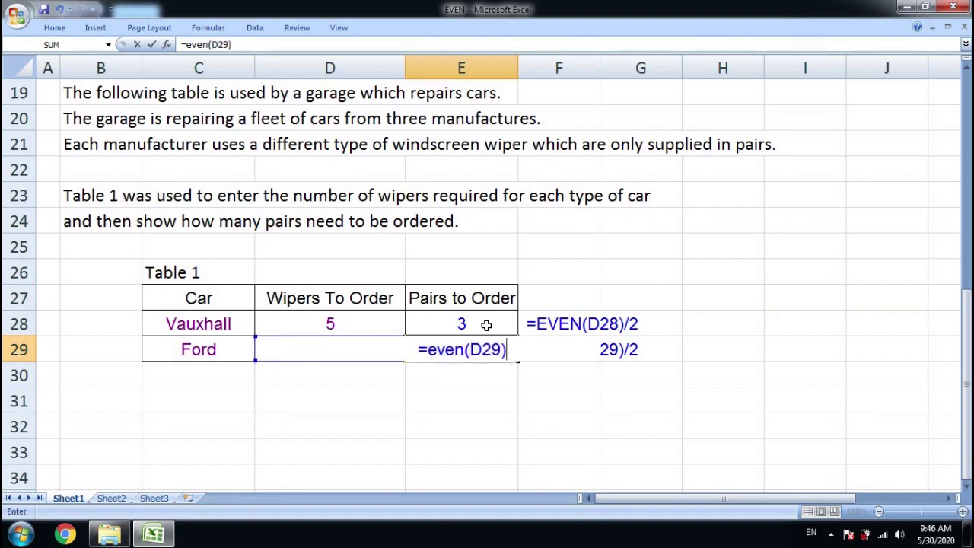
{"action": "type", "text": "/2"}
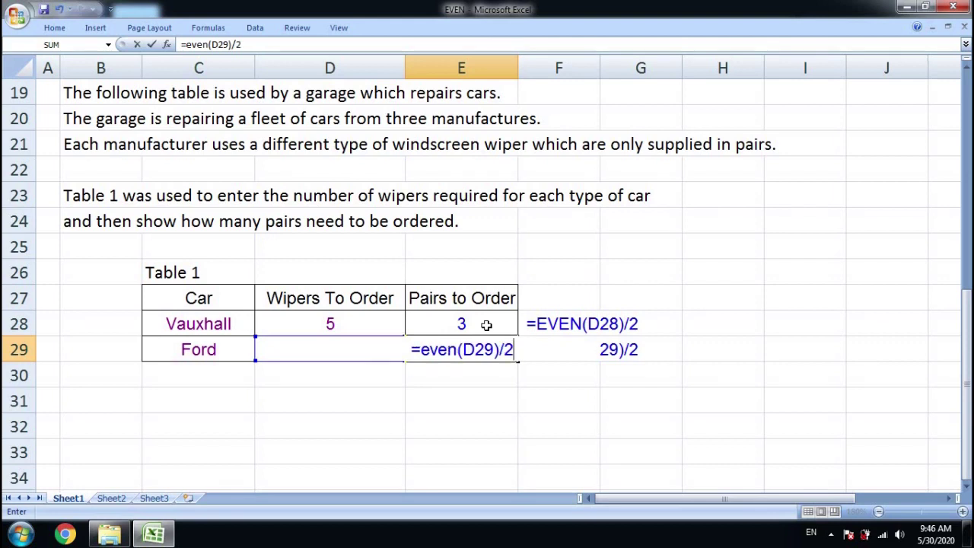
{"action": "key", "text": "Return"}
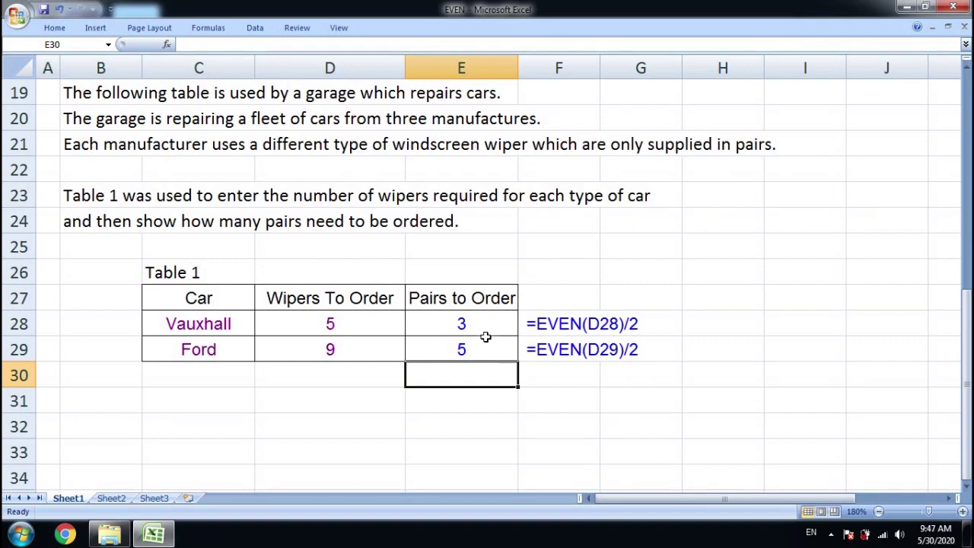
{"action": "scroll", "coordinate": [441, 375], "scroll_direction": "up", "scroll_amount": 5}
{"action": "scroll", "coordinate": [442, 375], "scroll_direction": "up", "scroll_amount": 1}
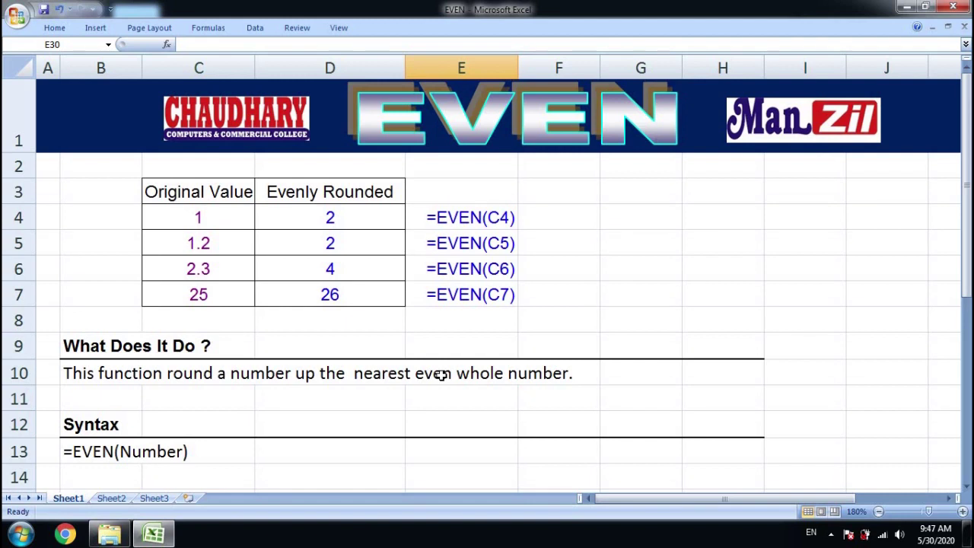